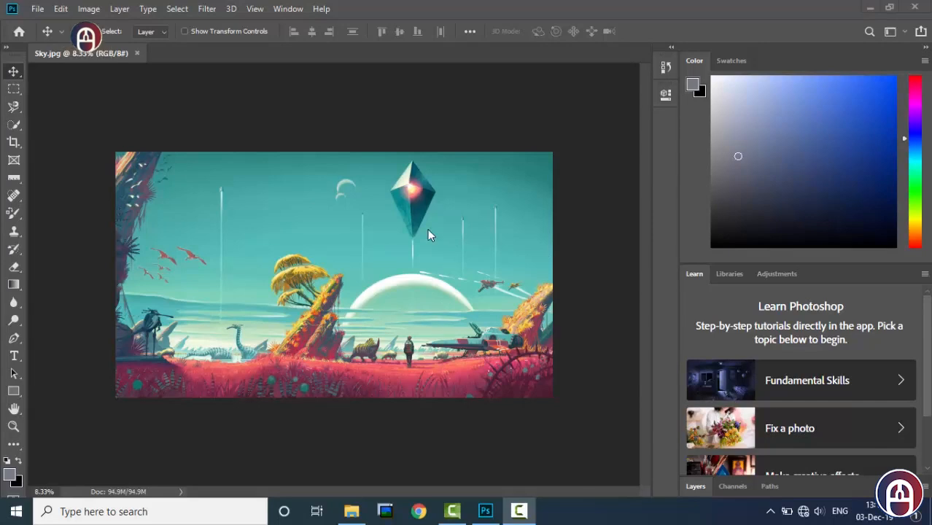
Activate the Crop tool and reset it to its default settings.
{"action": "key", "text": "ctrl+minus"}
{"action": "key", "text": "ctrl+minus"}
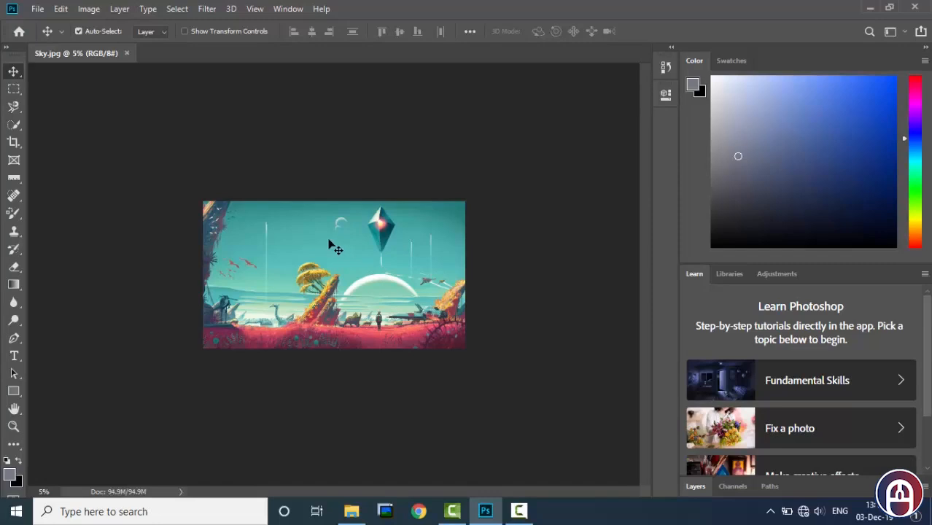
{"action": "left_click", "coordinate": [13, 144]}
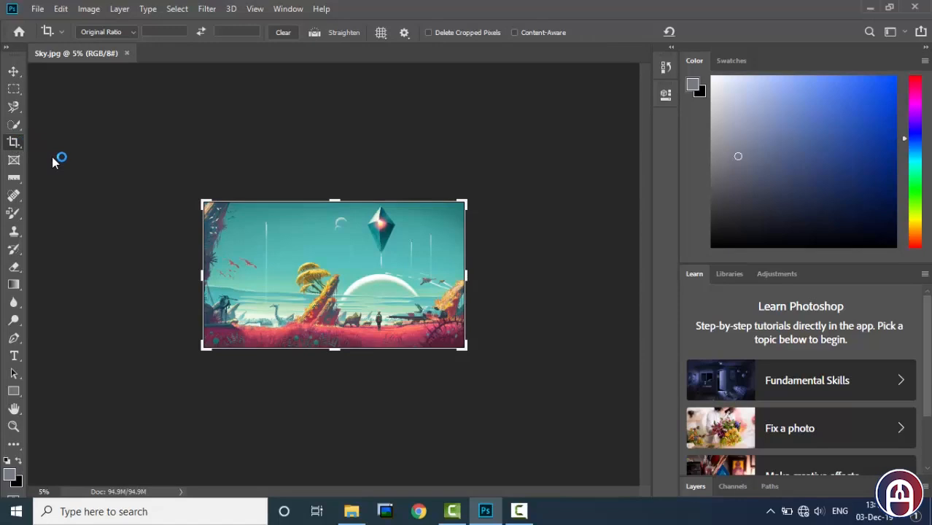
{"action": "left_click", "coordinate": [51, 32]}
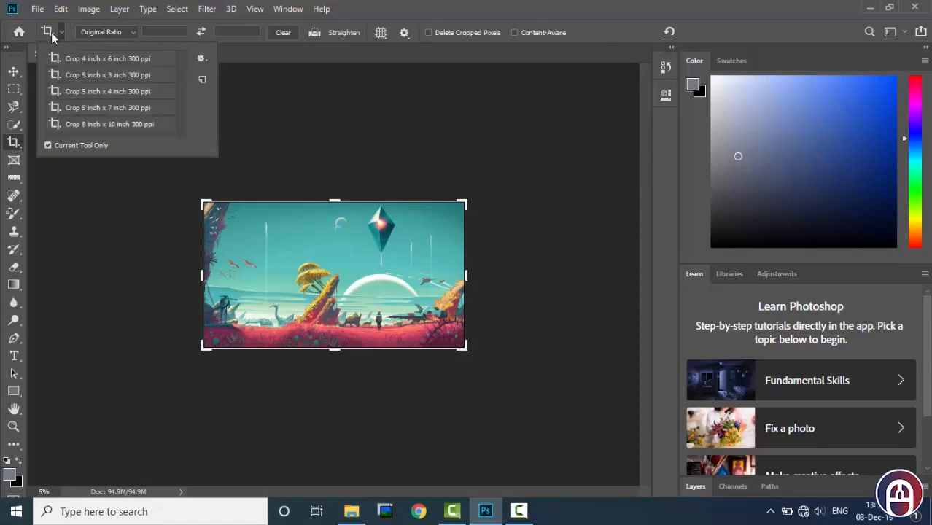
{"action": "left_click", "coordinate": [52, 33]}
{"action": "right_click", "coordinate": [51, 32]}
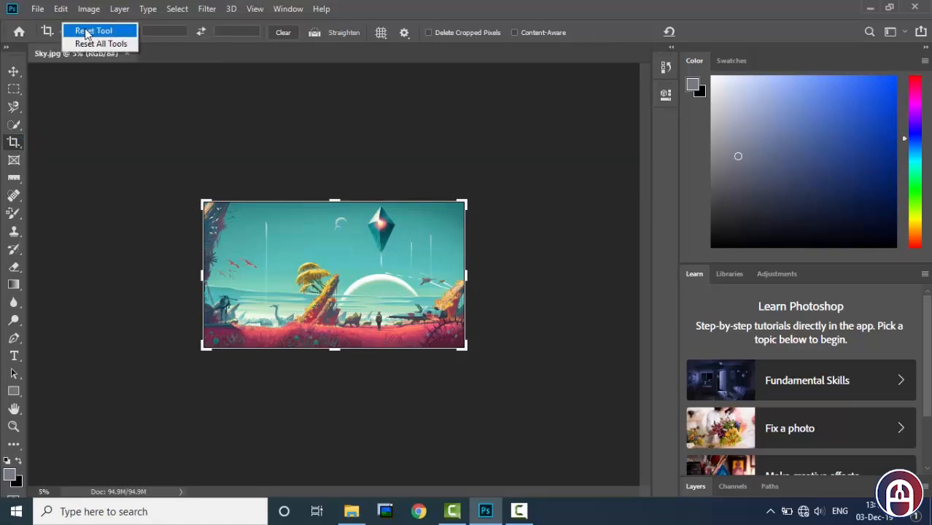
{"action": "left_click", "coordinate": [84, 31]}
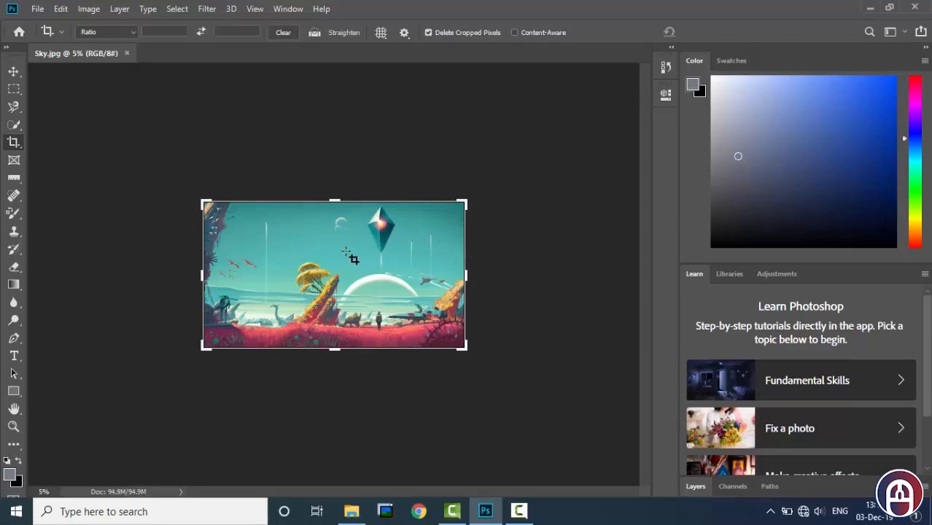
{"action": "key", "text": "Escape"}
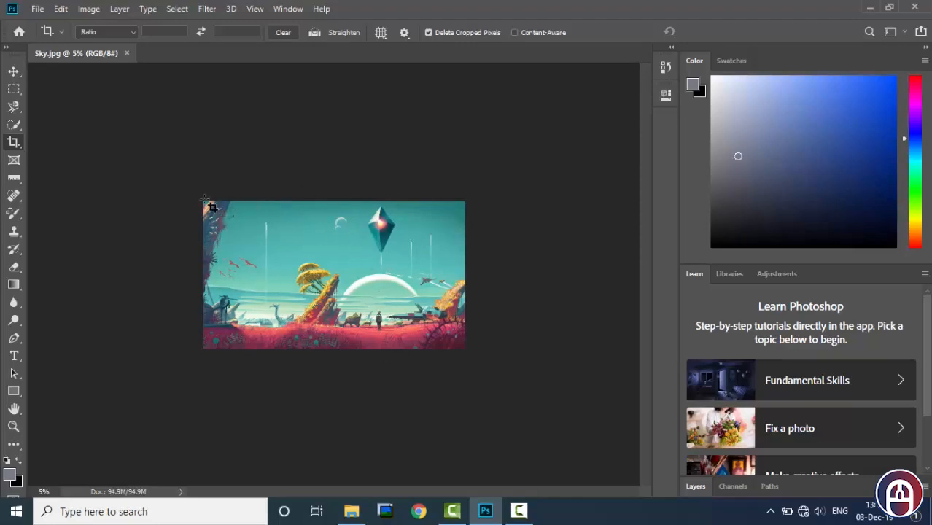
Try resizing the crop frame around the Sky.jpg image from its corner, both freely and about its centre.
{"action": "left_click_drag", "start_coordinate": [203, 200], "coordinate": [479, 362]}
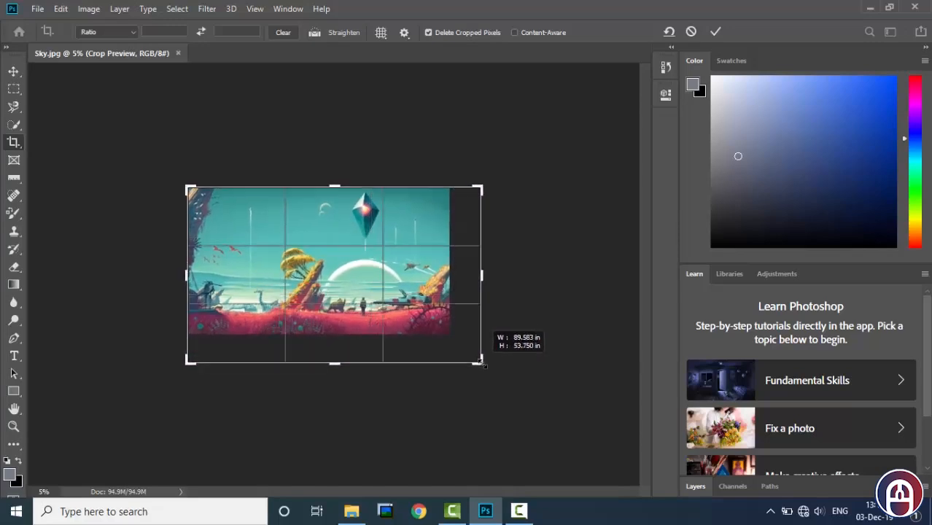
{"action": "left_click_drag", "start_coordinate": [488, 369], "coordinate": [468, 357]}
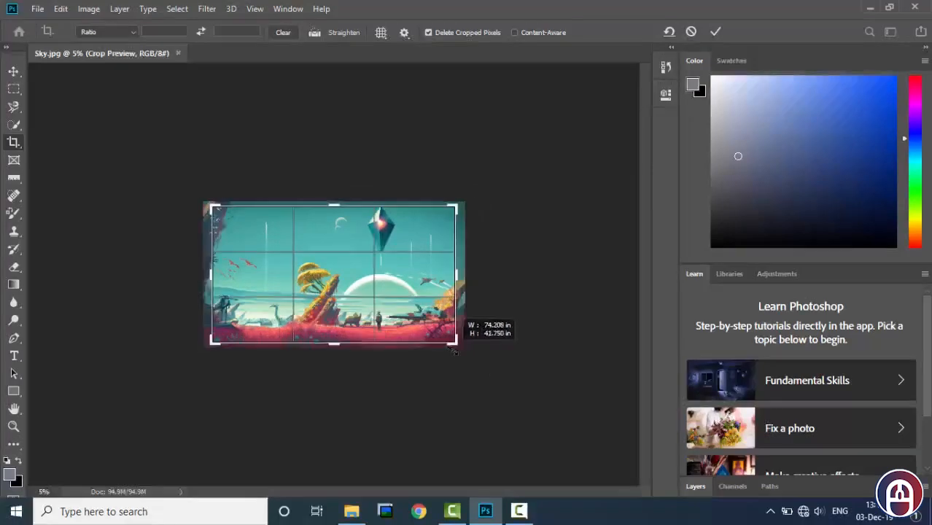
{"action": "left_click_drag", "start_coordinate": [484, 369], "coordinate": [457, 350]}
{"action": "left_click_drag", "start_coordinate": [482, 384], "coordinate": [417, 378]}
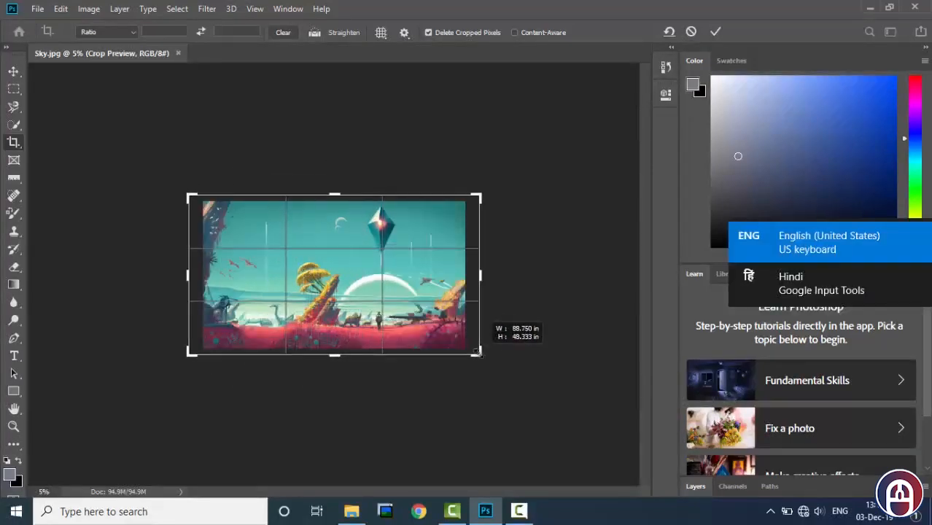
{"action": "left_click_drag", "start_coordinate": [454, 351], "coordinate": [467, 351]}
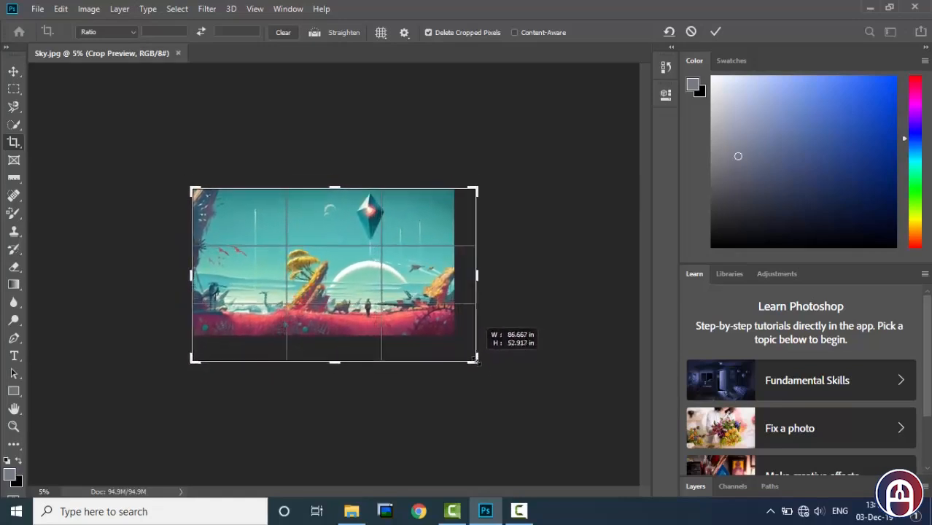
{"action": "left_click_drag", "start_coordinate": [488, 361], "coordinate": [481, 355]}
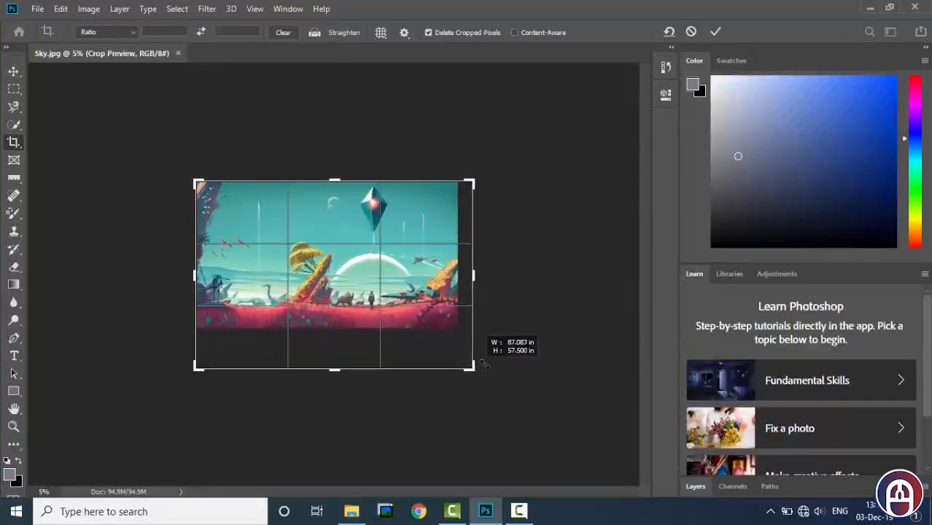
{"action": "left_click_drag", "start_coordinate": [485, 366], "coordinate": [485, 364]}
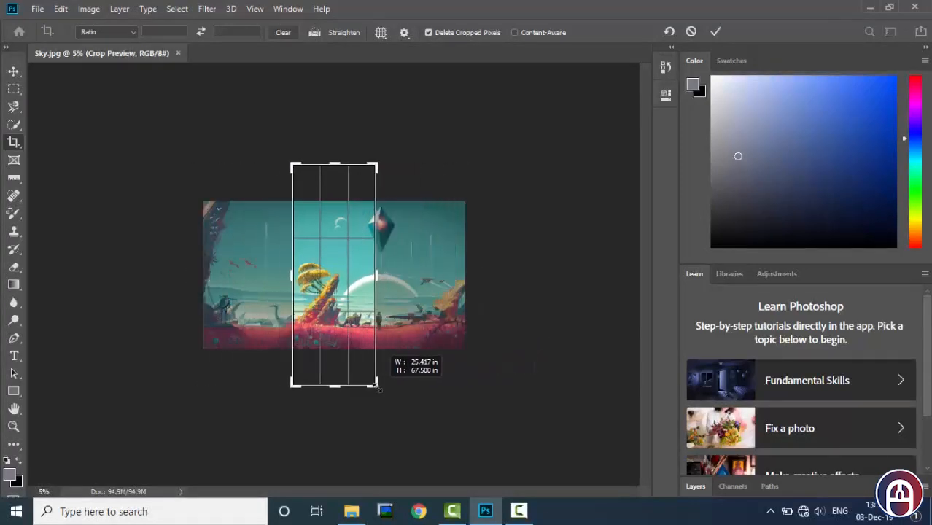
Enlarge the crop frame beyond the picture evenly on all four sides and commit the crop to extend the canvas.
{"action": "left_click_drag", "start_coordinate": [427, 388], "coordinate": [469, 388]}
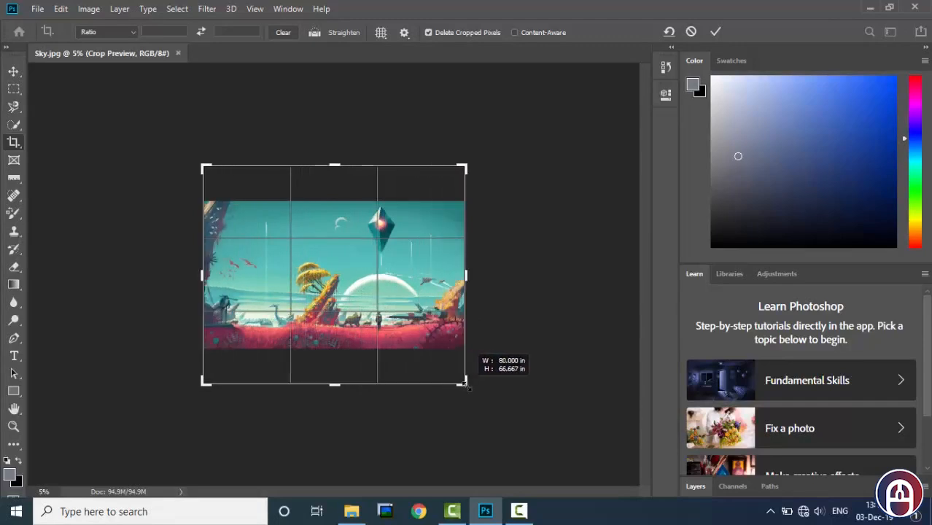
{"action": "left_click_drag", "start_coordinate": [470, 388], "coordinate": [512, 381]}
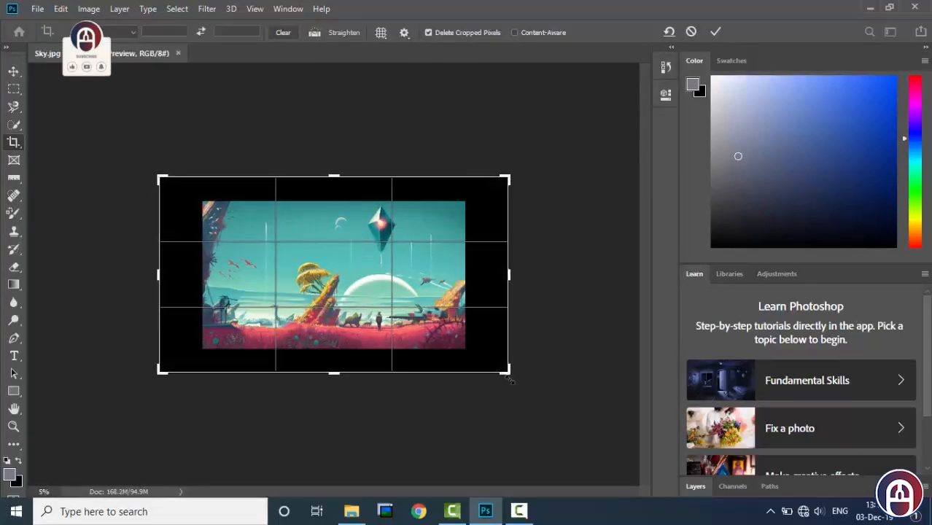
{"action": "left_click", "coordinate": [715, 34]}
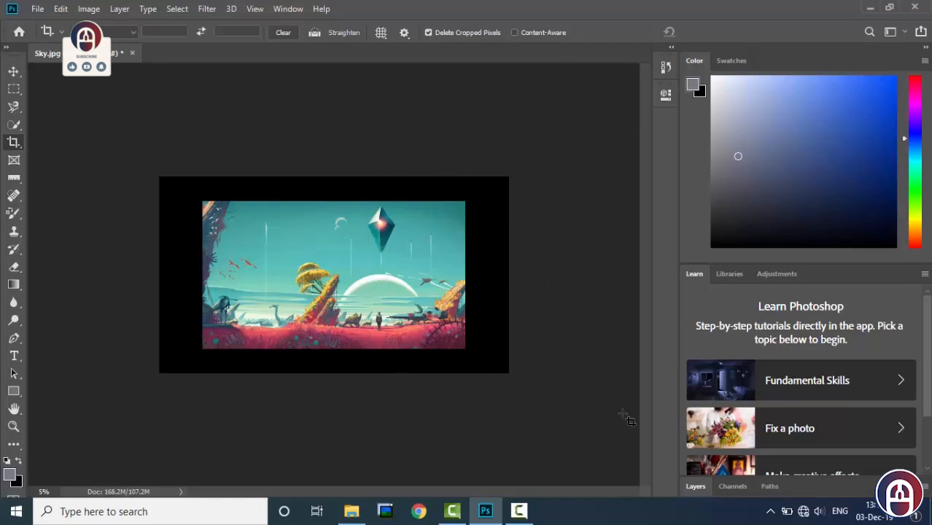
Convert the locked Background into a regular layer named Layer 0.
{"action": "left_click", "coordinate": [697, 486]}
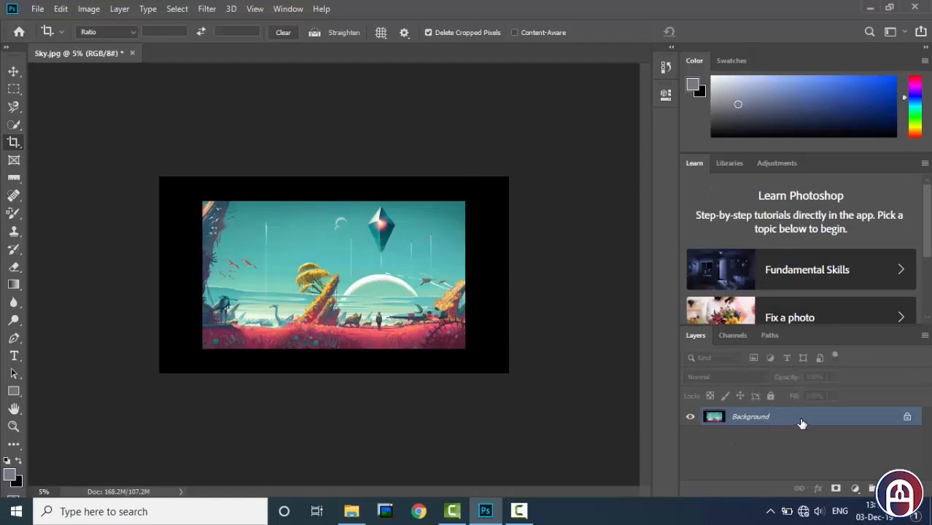
{"action": "left_click", "coordinate": [907, 420]}
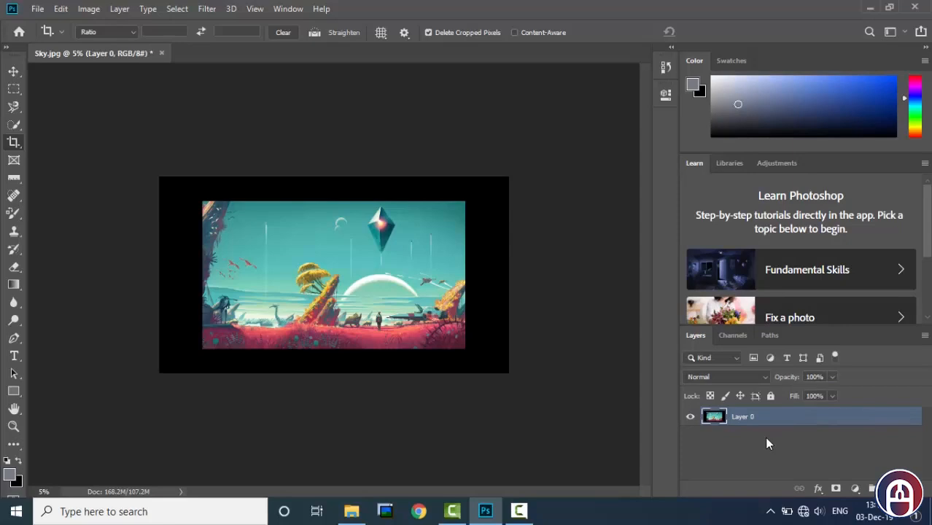
{"action": "key", "text": "ctrl+z"}
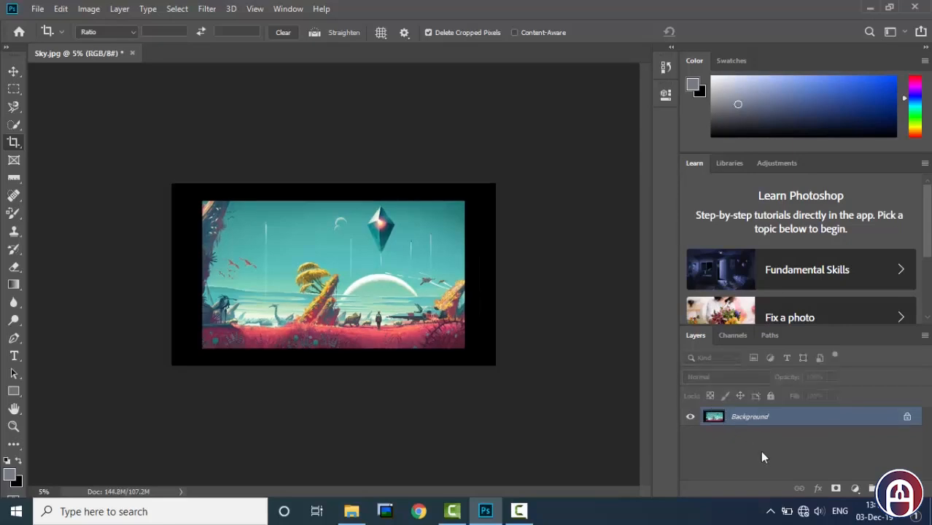
{"action": "double_click", "coordinate": [782, 422]}
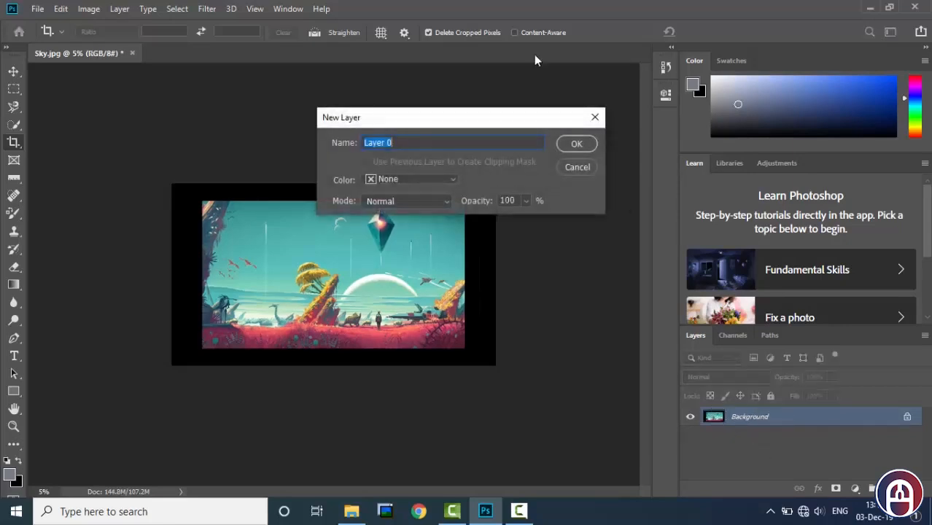
{"action": "left_click", "coordinate": [577, 144]}
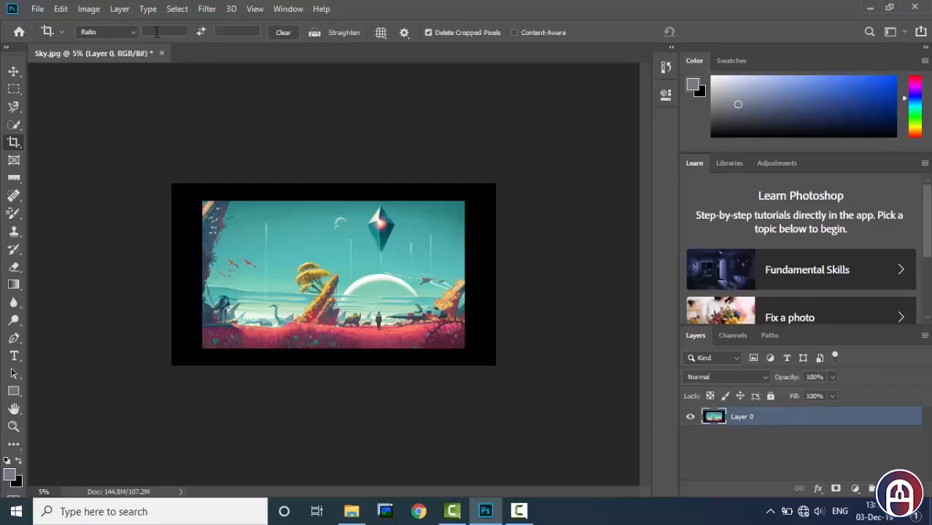
Add a solid color fill layer named "white background layer".
{"action": "left_click", "coordinate": [121, 10]}
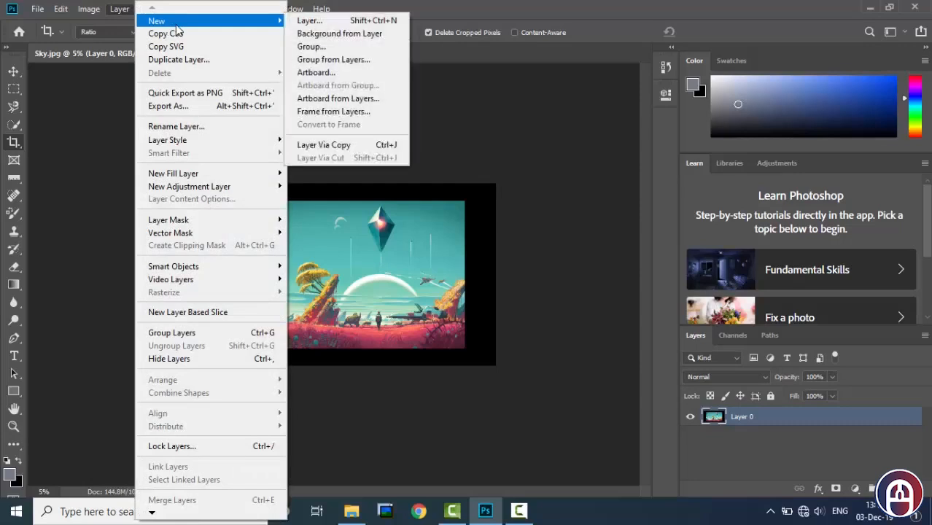
{"action": "left_click", "coordinate": [740, 437]}
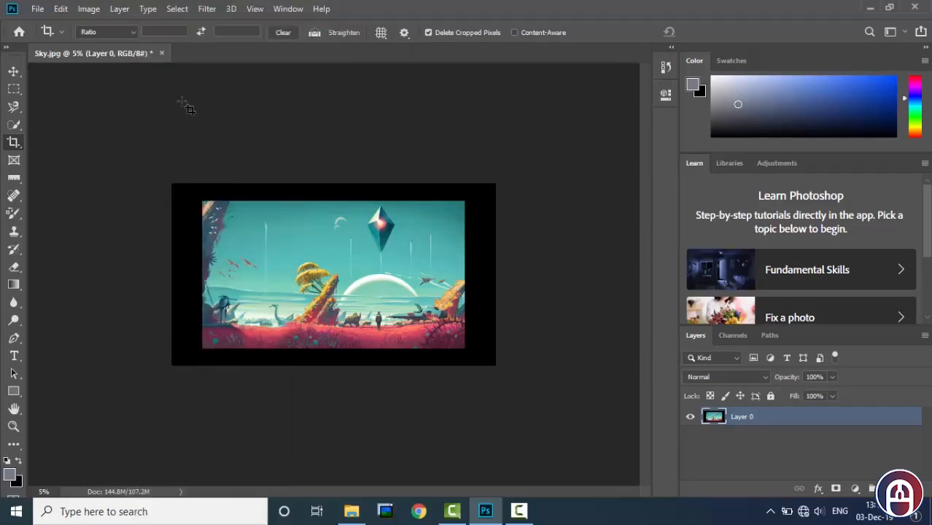
{"action": "left_click", "coordinate": [117, 9]}
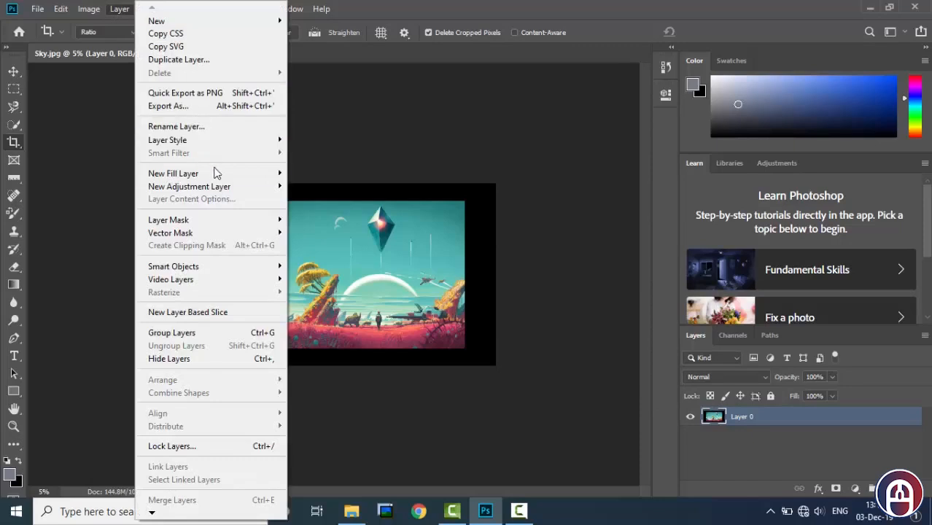
{"action": "mouse_move", "coordinate": [222, 179]}
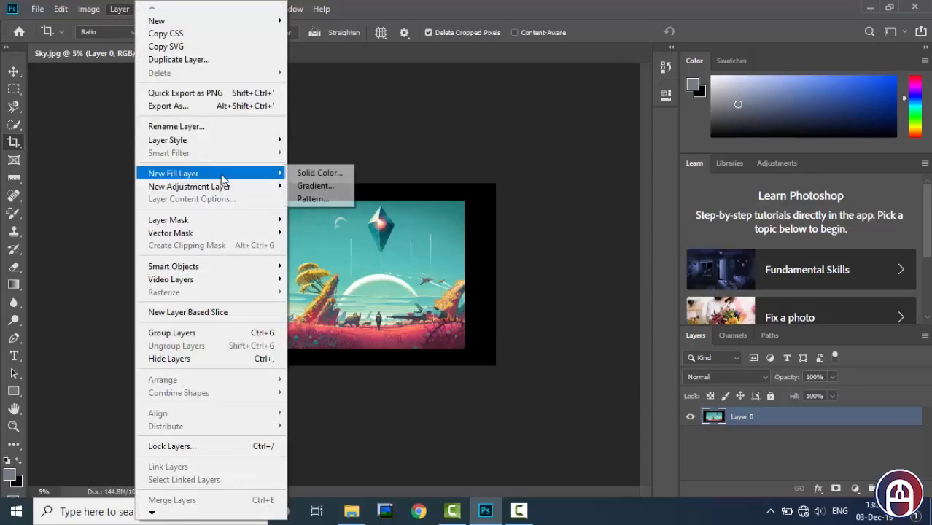
{"action": "left_click", "coordinate": [313, 178]}
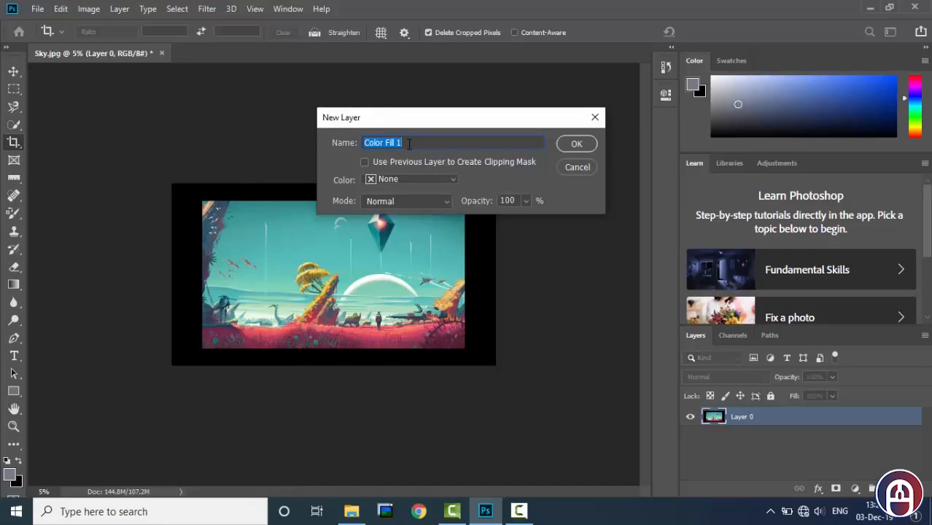
{"action": "type", "text": "white back"}
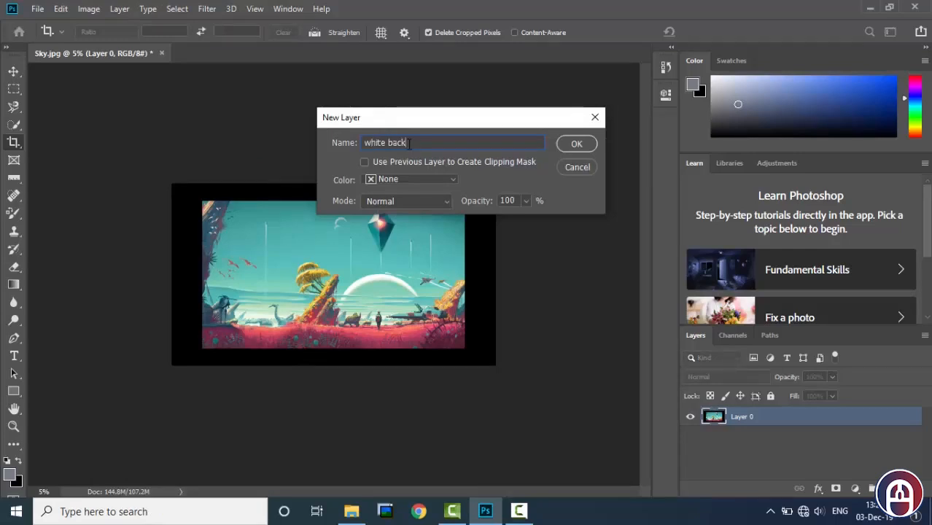
{"action": "type", "text": "ground layer"}
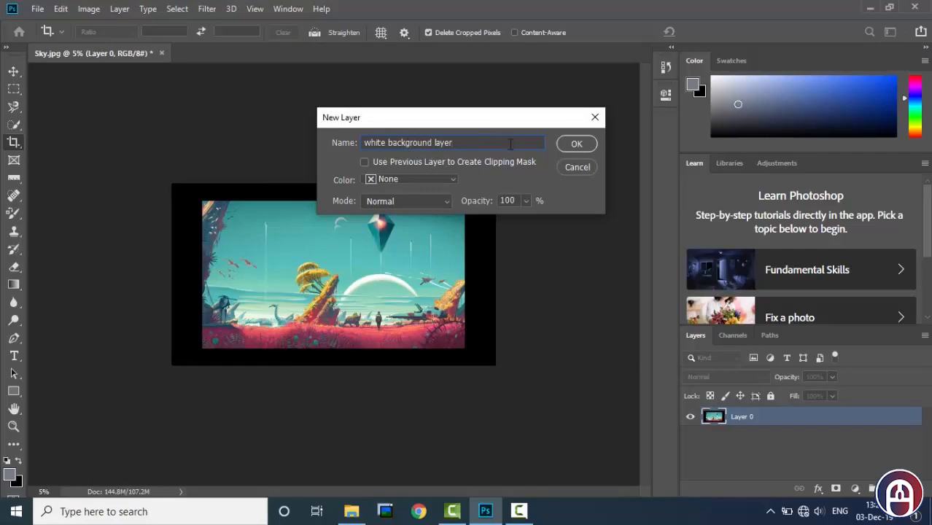
{"action": "left_click", "coordinate": [577, 144]}
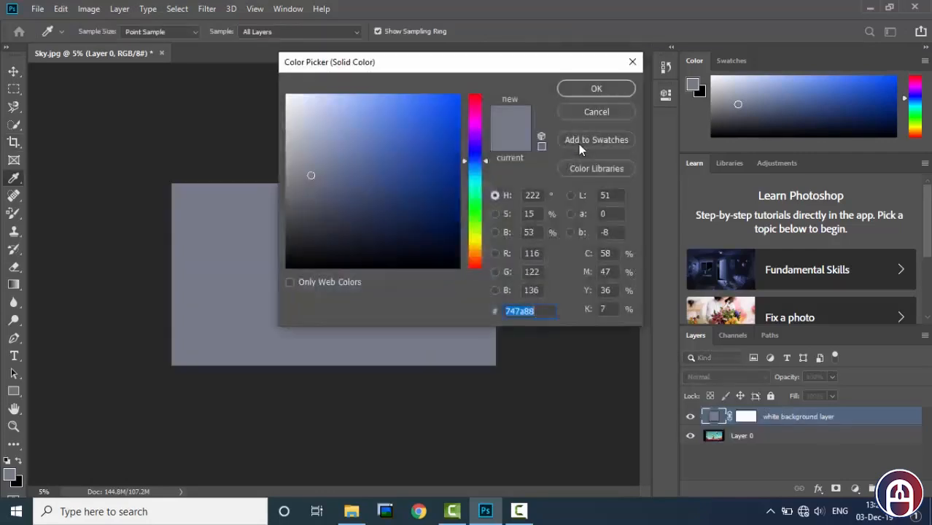
Set the new fill layer's colour to white (ffffff) and move the layer below Layer 0.
{"action": "left_click_drag", "start_coordinate": [312, 129], "coordinate": [281, 92]}
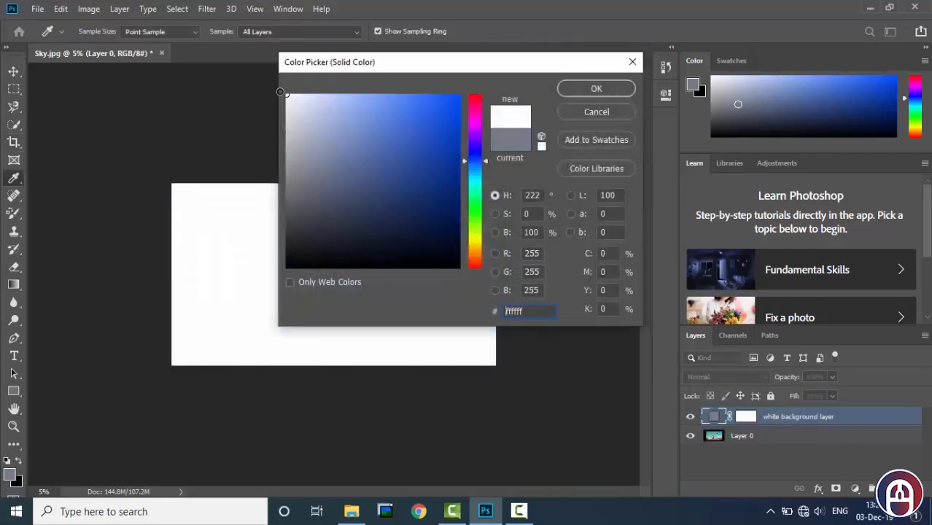
{"action": "left_click", "coordinate": [597, 88]}
{"action": "left_click_drag", "start_coordinate": [768, 420], "coordinate": [770, 437]}
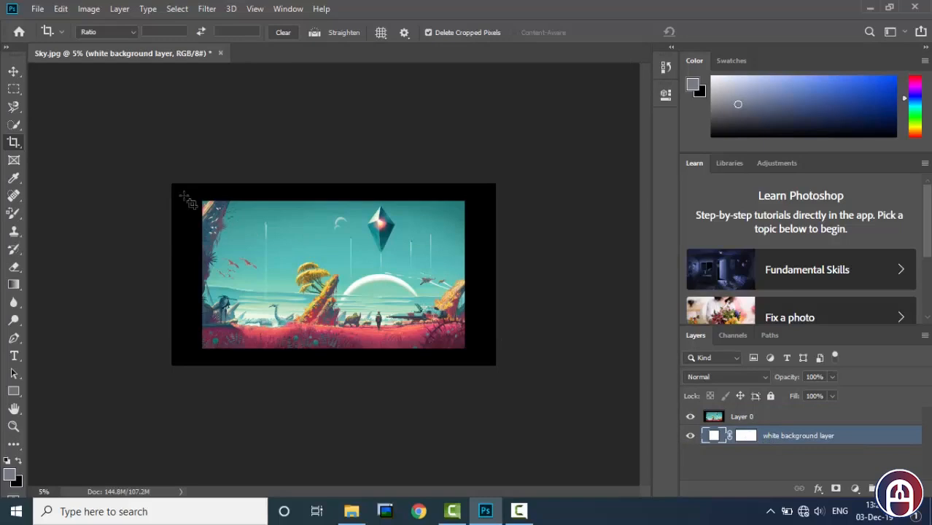
Crop the canvas to the picture's edges, excluding the black border, and select Layer 0.
{"action": "key", "text": "ctrl+plus"}
{"action": "key", "text": "ctrl+plus"}
{"action": "key", "text": "ctrl+plus"}
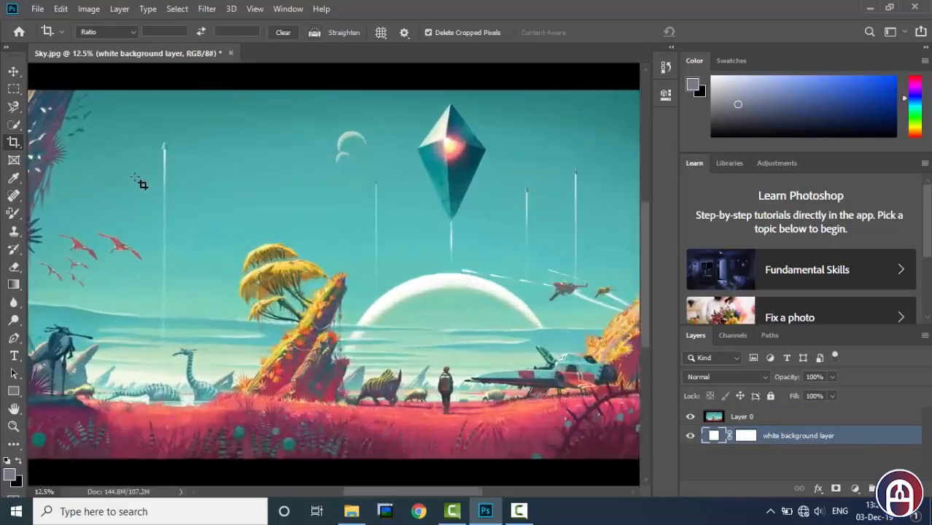
{"action": "key", "text": "ctrl+minus"}
{"action": "key", "text": "ctrl+minus"}
{"action": "key", "text": "ctrl+plus"}
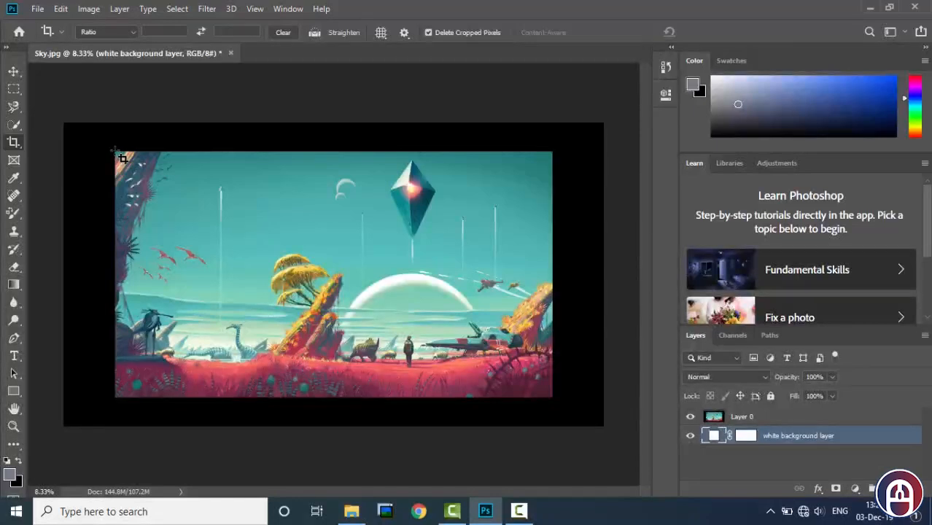
{"action": "left_click_drag", "start_coordinate": [122, 158], "coordinate": [552, 397]}
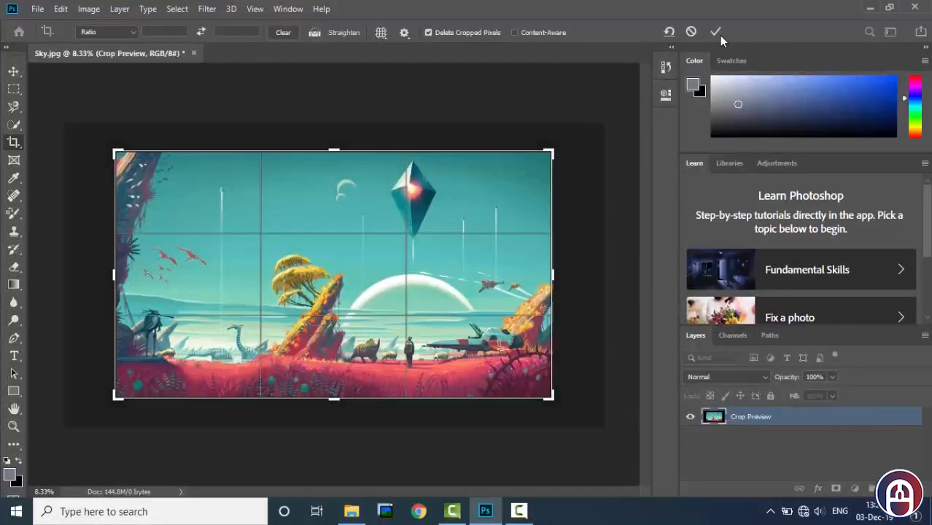
{"action": "left_click", "coordinate": [715, 32]}
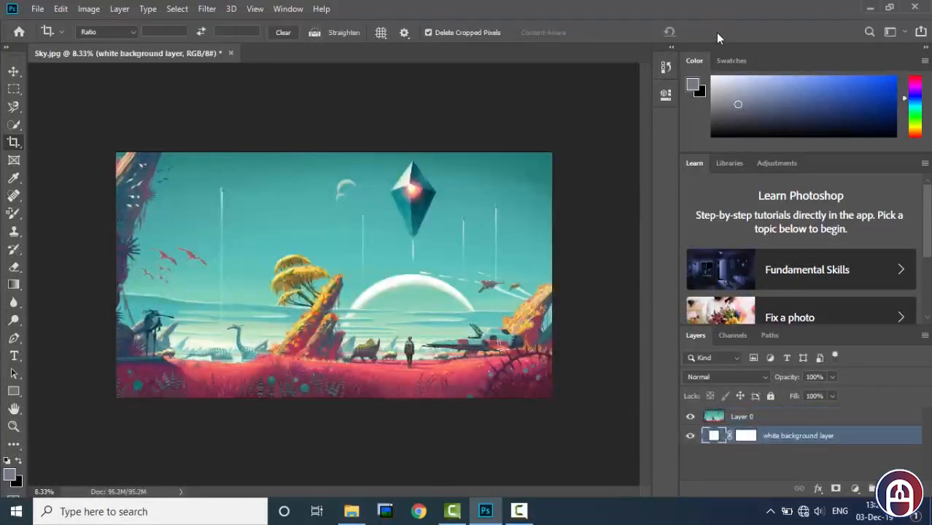
{"action": "left_click", "coordinate": [755, 421]}
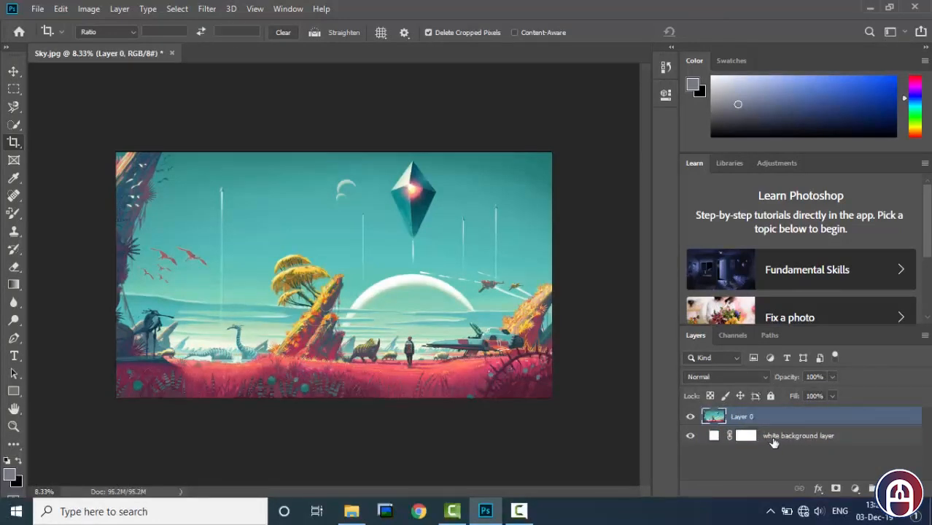
Select Layer 0 and crop narrow strips off the upper and lower edges of the picture.
{"action": "left_click", "coordinate": [766, 438]}
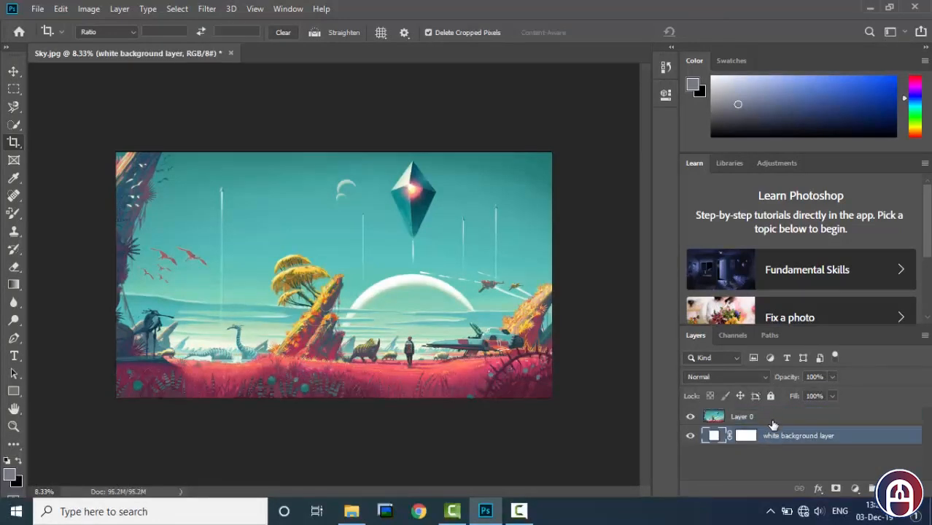
{"action": "left_click", "coordinate": [772, 418]}
{"action": "left_click", "coordinate": [715, 33]}
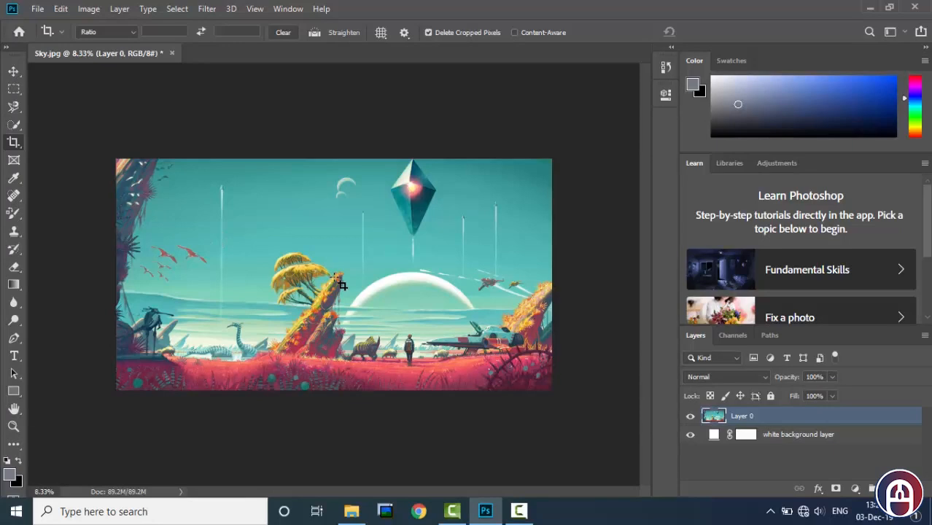
Set a relative canvas size extension of 100 inches in width and 100 inches in height.
{"action": "left_click", "coordinate": [90, 10]}
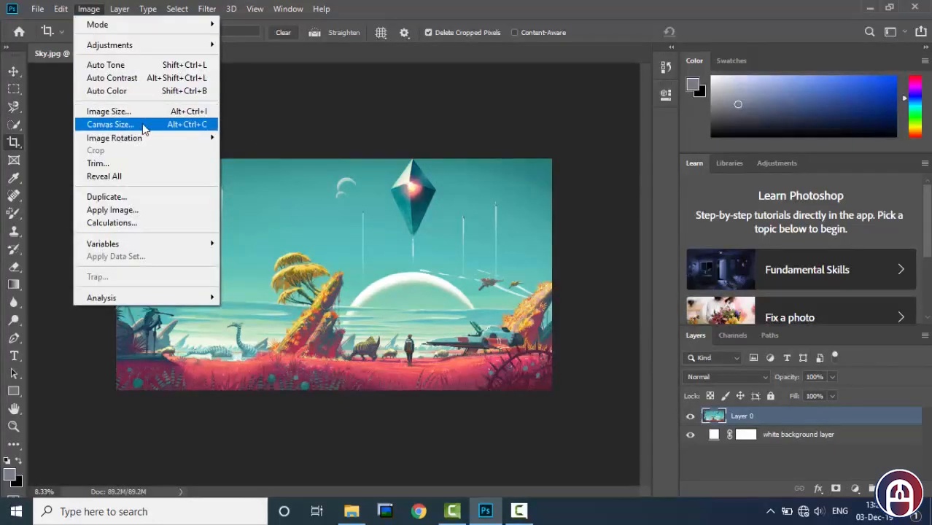
{"action": "left_click", "coordinate": [144, 125]}
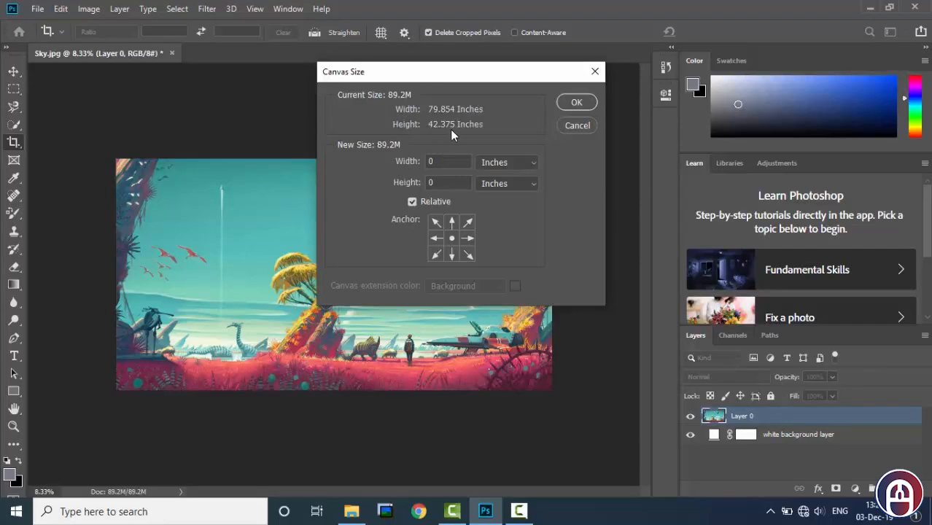
{"action": "left_click_drag", "start_coordinate": [449, 162], "coordinate": [422, 162]}
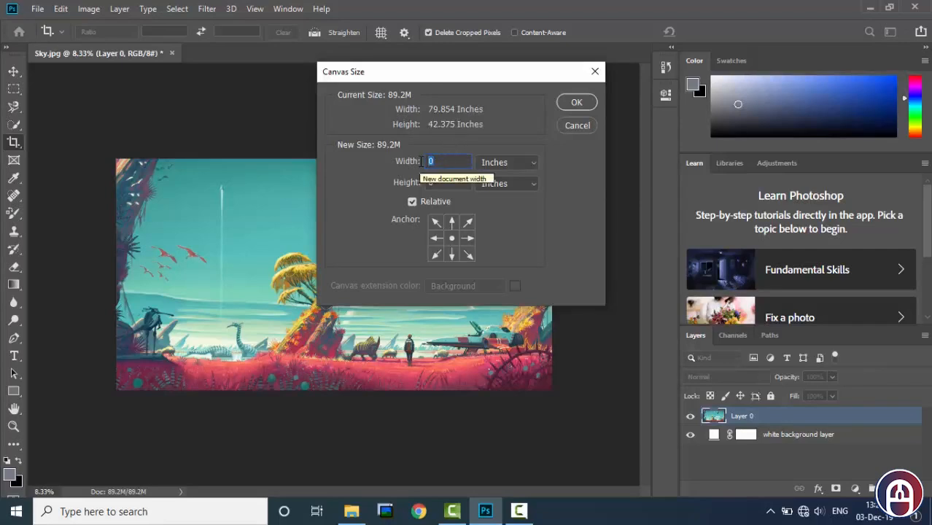
{"action": "left_click", "coordinate": [422, 162]}
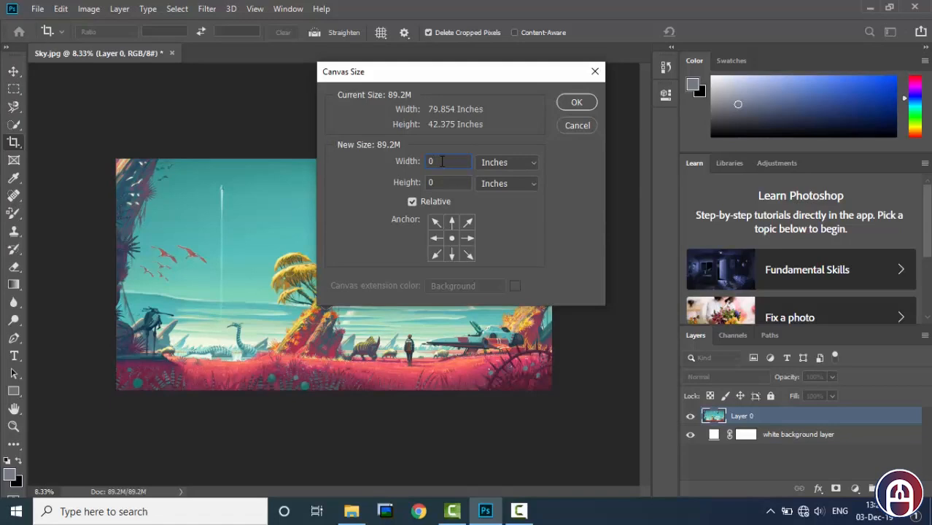
{"action": "double_click", "coordinate": [431, 161]}
{"action": "type", "text": "100"}
{"action": "key", "text": "Tab"}
{"action": "type", "text": "100"}
Compare the absolute canvas dimensions with the relative ones by switching the Relative option off and on again.
{"action": "left_click", "coordinate": [413, 201]}
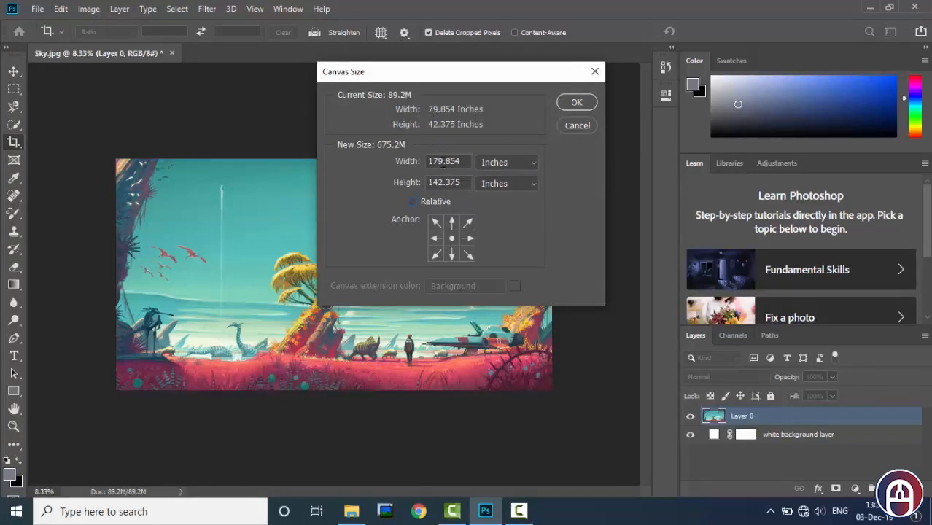
{"action": "left_click_drag", "start_coordinate": [442, 162], "coordinate": [427, 162]}
{"action": "left_click", "coordinate": [412, 202]}
{"action": "left_click_drag", "start_coordinate": [448, 161], "coordinate": [427, 163]}
Try different corner and edge anchor positions for the canvas extension.
{"action": "left_click", "coordinate": [436, 222]}
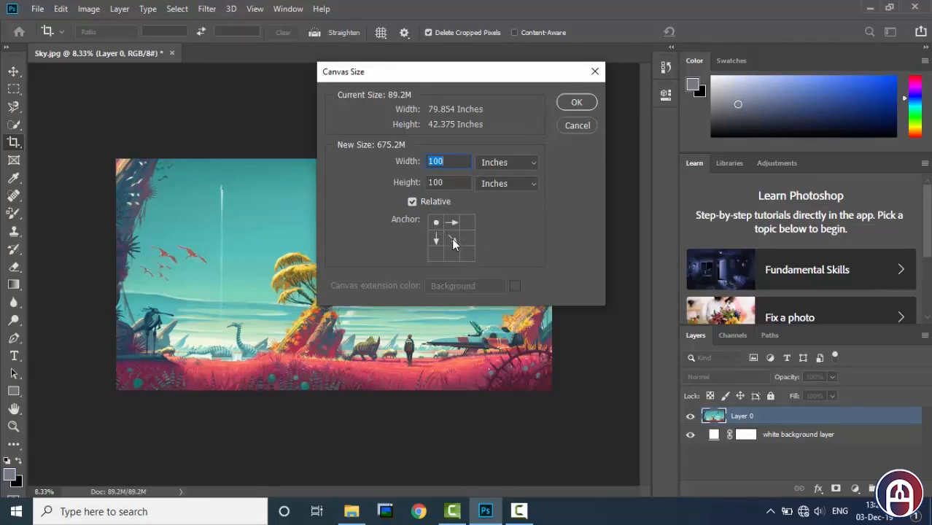
{"action": "left_click", "coordinate": [451, 238]}
{"action": "left_click", "coordinate": [469, 254]}
{"action": "left_click", "coordinate": [453, 239]}
{"action": "left_click", "coordinate": [469, 240]}
{"action": "left_click", "coordinate": [454, 242]}
{"action": "left_click", "coordinate": [469, 223]}
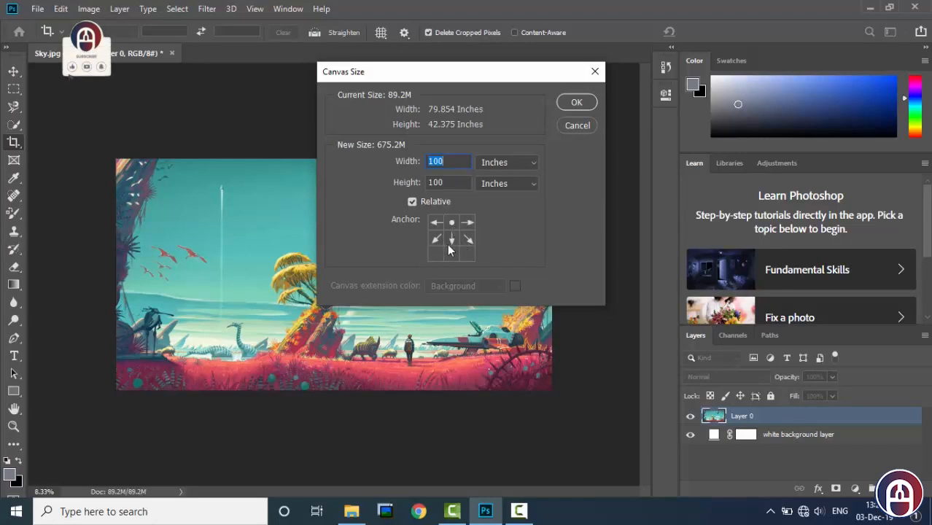
{"action": "left_click", "coordinate": [451, 221]}
Anchor the canvas extension at the centre and apply the new canvas size.
{"action": "left_click", "coordinate": [452, 237]}
{"action": "left_click", "coordinate": [576, 103]}
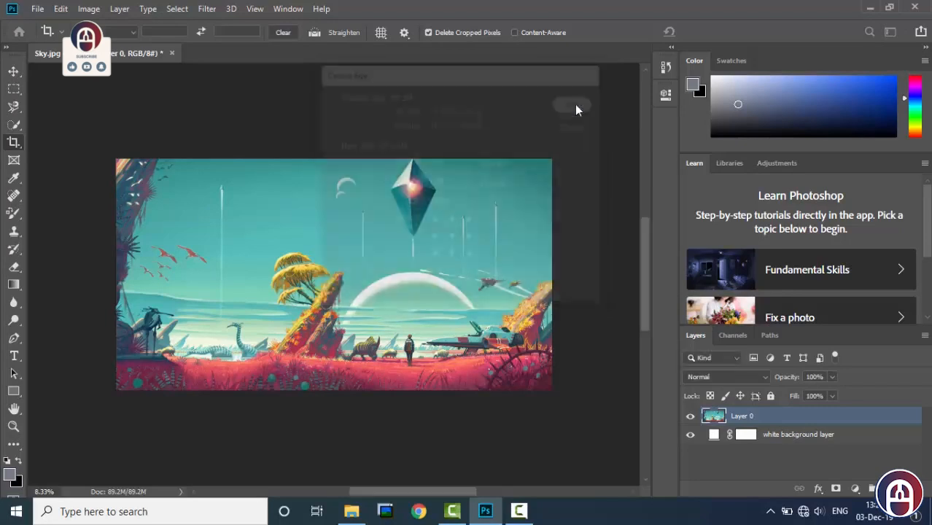
{"action": "scroll", "coordinate": [467, 212], "scroll_direction": "down", "scroll_amount": 3}
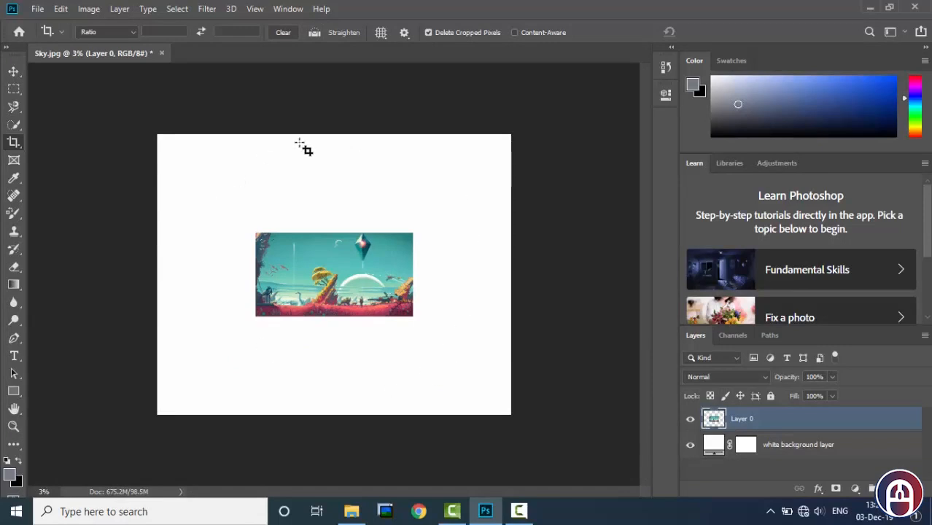
Enlarge the Layer 0 picture proportionally from its centre to about 174.12% with Free Transform.
{"action": "left_click", "coordinate": [16, 72]}
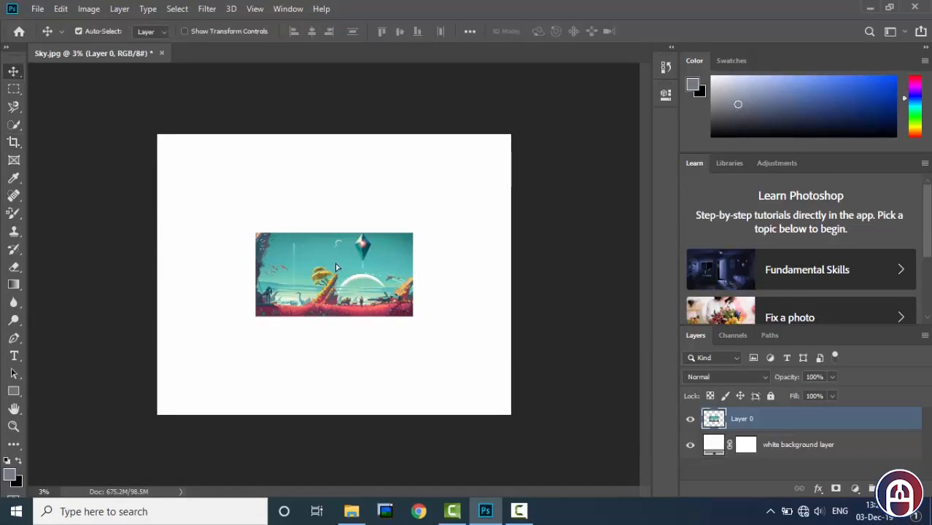
{"action": "left_click_drag", "start_coordinate": [335, 262], "coordinate": [337, 276]}
{"action": "key", "text": "ctrl+t"}
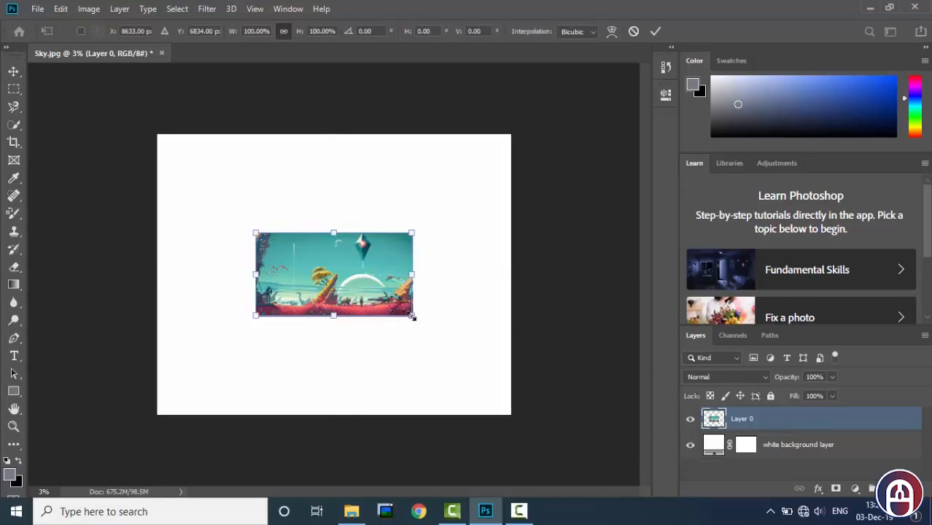
{"action": "left_click_drag", "start_coordinate": [413, 317], "coordinate": [471, 346]}
{"action": "key", "text": "alt+shift"}
{"action": "key", "text": "alt+shift"}
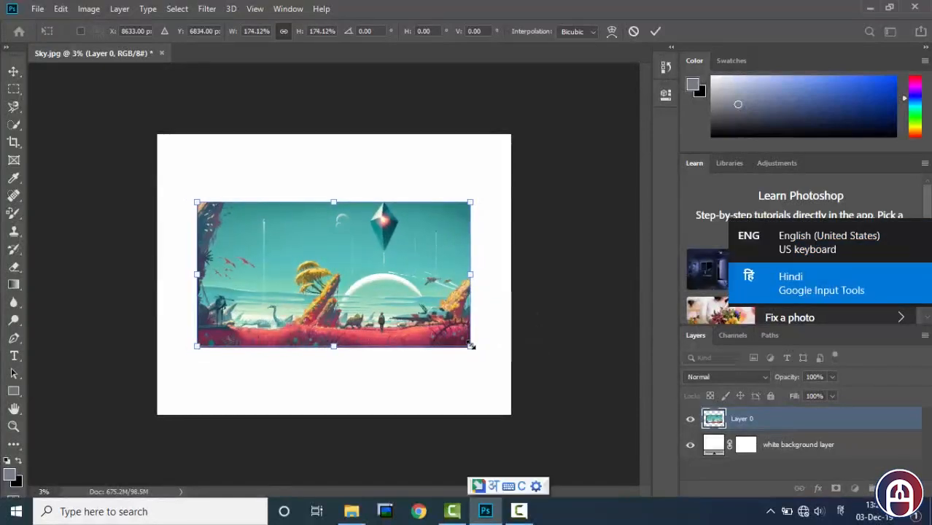
{"action": "left_click", "coordinate": [656, 33]}
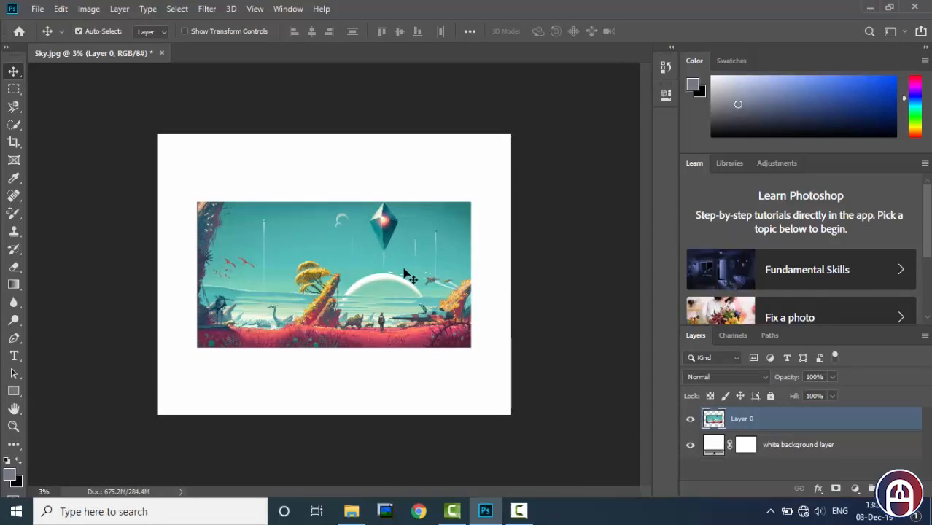
Add a Drop Shadow effect to Layer 0 in its blending options, keeping the picture in view.
{"action": "right_click", "coordinate": [750, 425]}
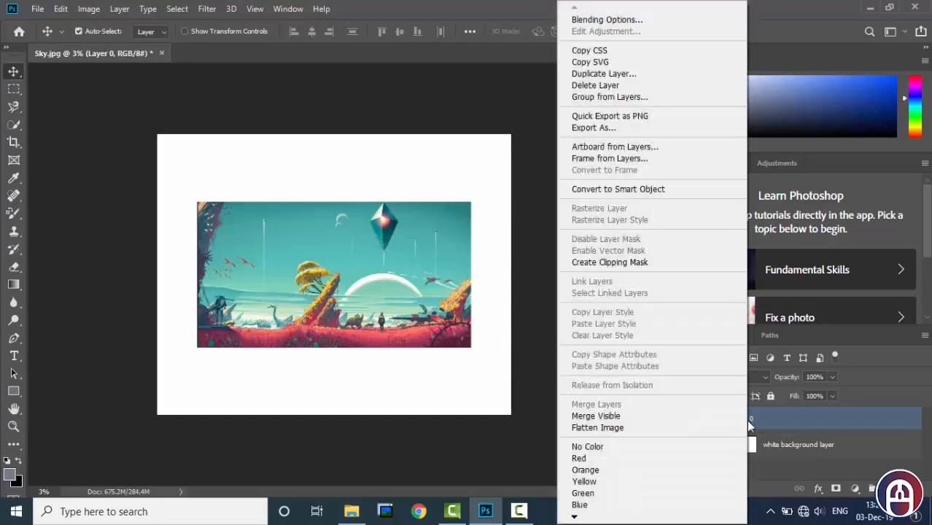
{"action": "left_click", "coordinate": [611, 21]}
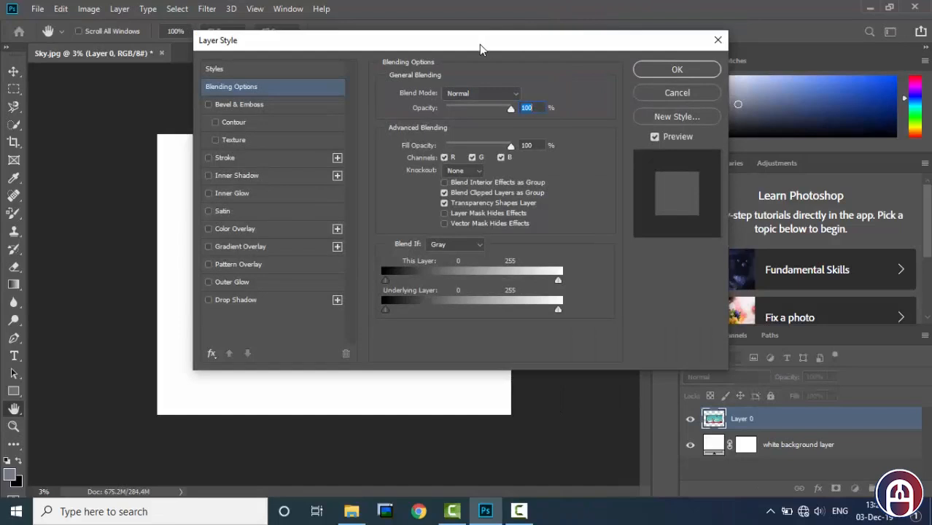
{"action": "left_click_drag", "start_coordinate": [480, 49], "coordinate": [653, 59]}
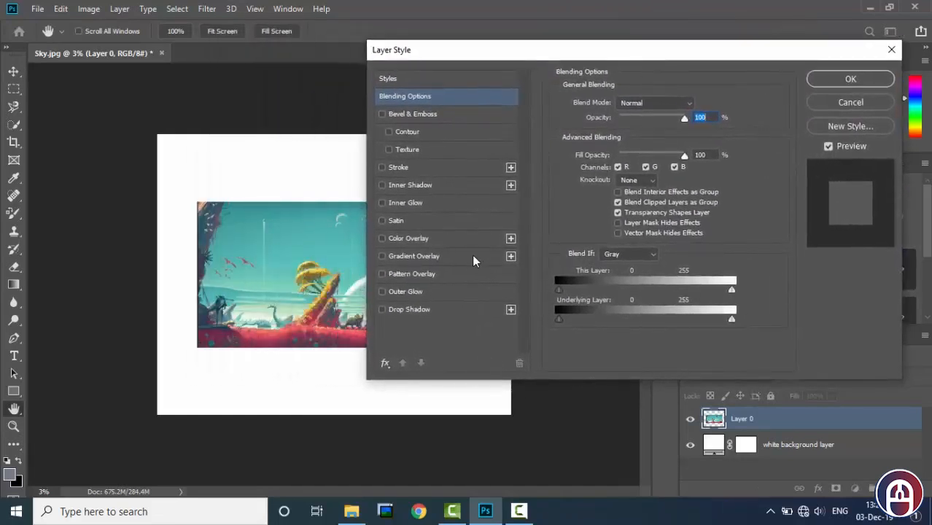
{"action": "left_click", "coordinate": [422, 310]}
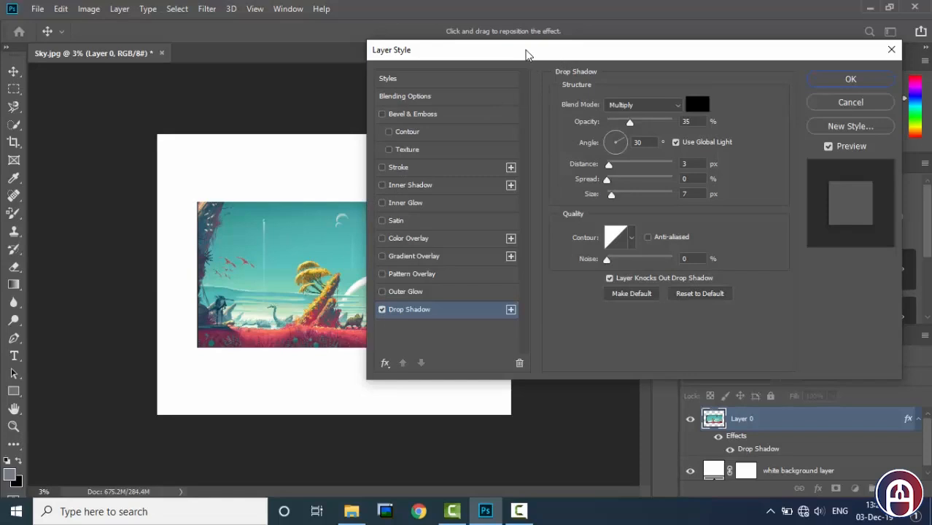
{"action": "left_click_drag", "start_coordinate": [527, 55], "coordinate": [668, 36]}
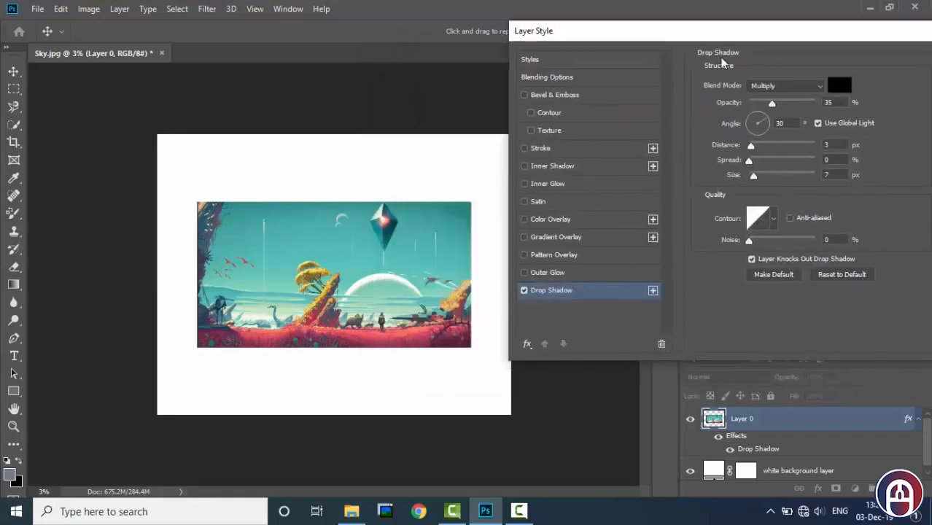
Set the drop shadow to 32% opacity, 60° angle, about 1105 px distance and 5 px size.
{"action": "left_click_drag", "start_coordinate": [773, 104], "coordinate": [761, 130]}
{"action": "left_click", "coordinate": [764, 87]}
{"action": "left_click", "coordinate": [764, 87]}
{"action": "left_click_drag", "start_coordinate": [354, 318], "coordinate": [355, 337]}
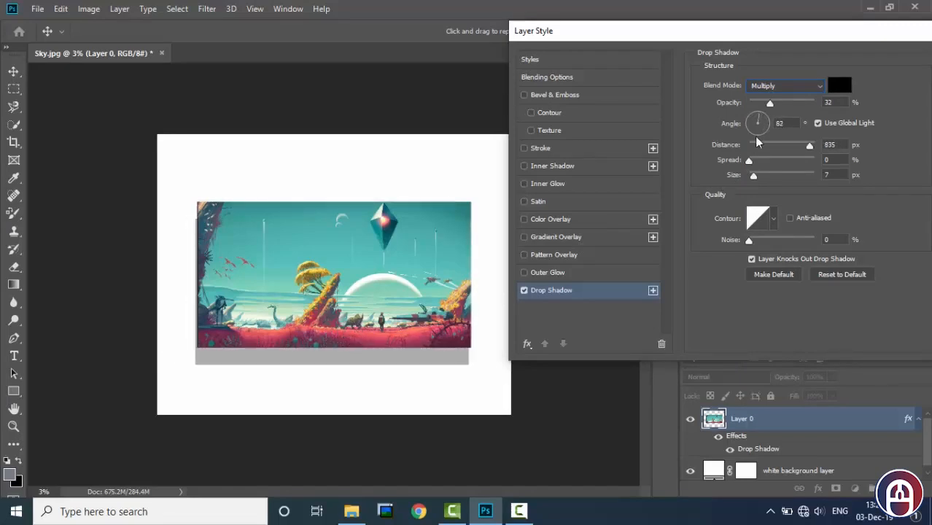
{"action": "mouse_move", "coordinate": [316, 362]}
{"action": "left_mouse_down"}
{"action": "mouse_move", "coordinate": [291, 365]}
{"action": "mouse_move", "coordinate": [307, 358]}
{"action": "left_mouse_up"}
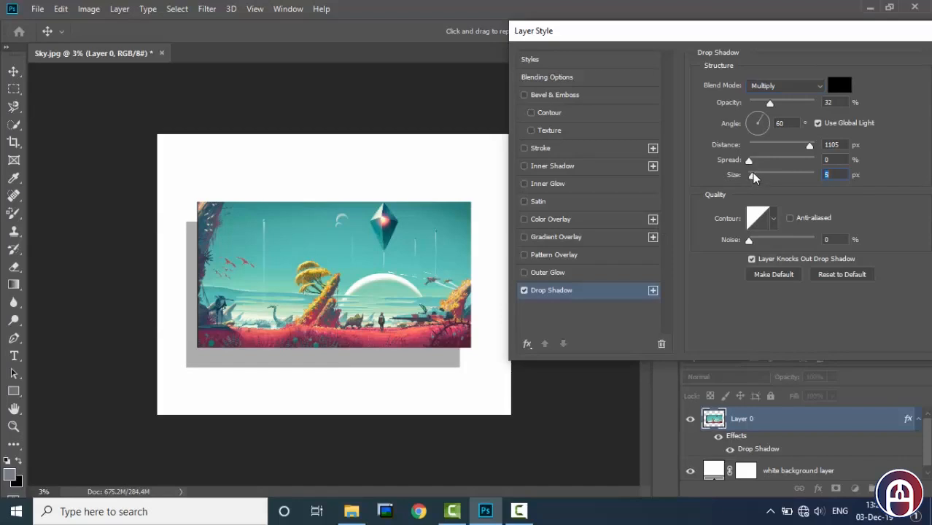
Set the drop shadow's spread to 14%, opacity to 49% and noise to 10%.
{"action": "left_click_drag", "start_coordinate": [748, 161], "coordinate": [757, 160]}
{"action": "left_click_drag", "start_coordinate": [770, 103], "coordinate": [781, 105]}
{"action": "left_click_drag", "start_coordinate": [749, 243], "coordinate": [759, 242]}
{"action": "type", "text": "10"}
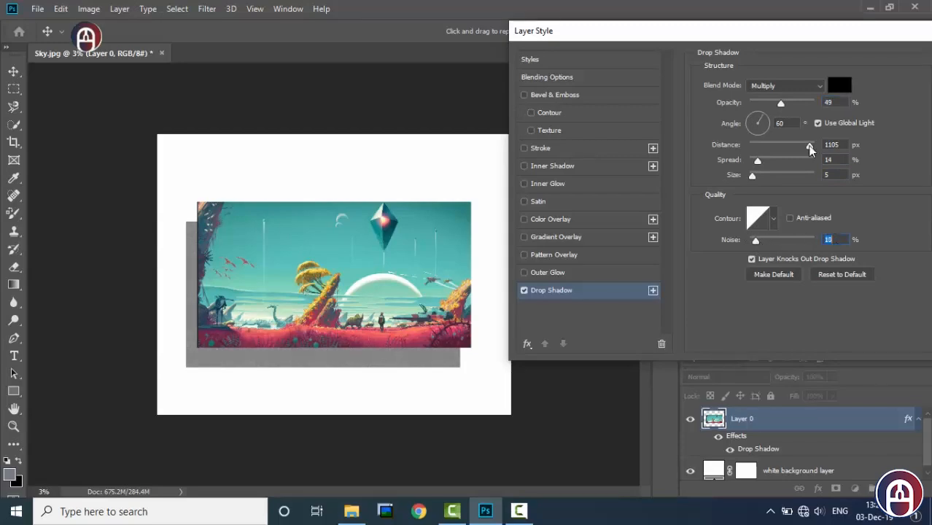
Set the drop shadow's angle to 48° and its distance to 1000 px.
{"action": "mouse_move", "coordinate": [808, 145]}
{"action": "left_mouse_down"}
{"action": "mouse_move", "coordinate": [818, 146]}
{"action": "mouse_move", "coordinate": [792, 145]}
{"action": "mouse_move", "coordinate": [809, 145]}
{"action": "left_mouse_up"}
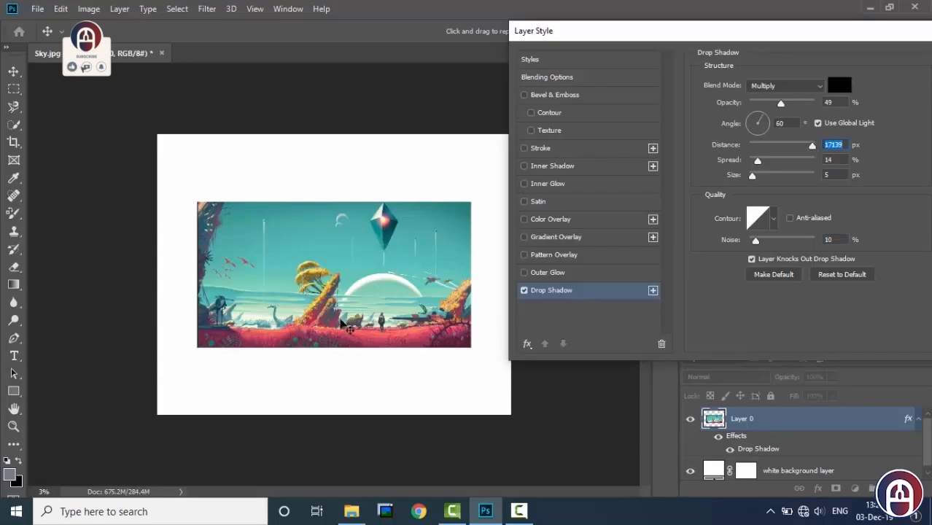
{"action": "left_click_drag", "start_coordinate": [342, 328], "coordinate": [264, 359]}
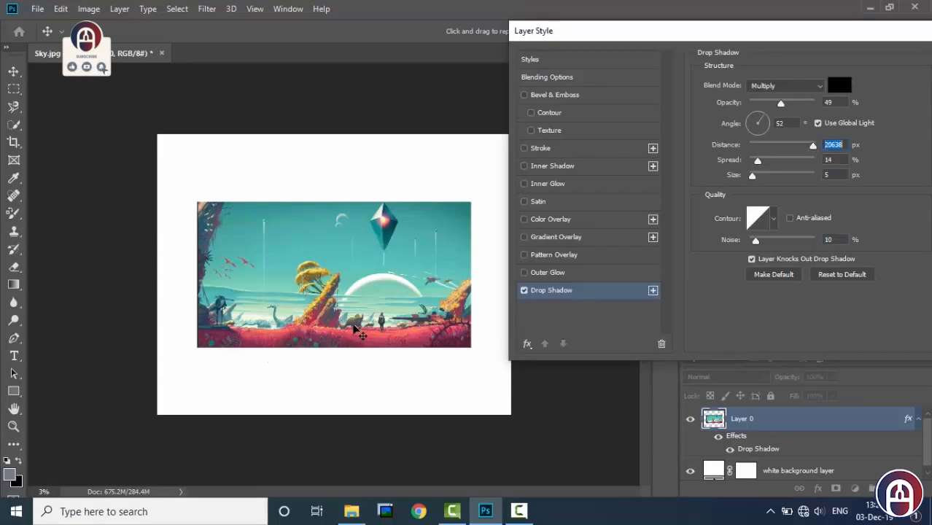
{"action": "left_click_drag", "start_coordinate": [353, 330], "coordinate": [307, 326]}
{"action": "double_click", "coordinate": [834, 144]}
{"action": "type", "text": "1000"}
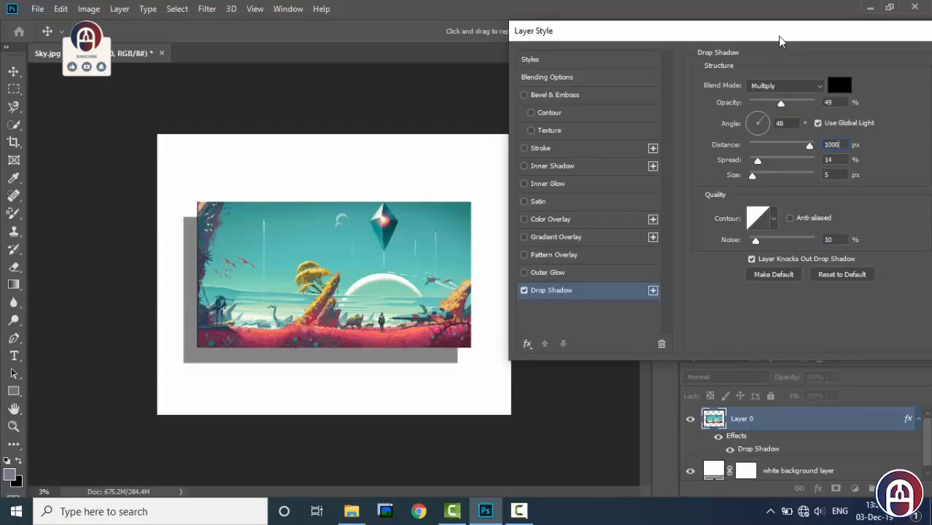
Reposition the drop shadow below and to the right of the picture and apply the layer style.
{"action": "left_click_drag", "start_coordinate": [297, 364], "coordinate": [325, 361]}
{"action": "left_click_drag", "start_coordinate": [775, 43], "coordinate": [642, 60]}
{"action": "left_click", "coordinate": [829, 72]}
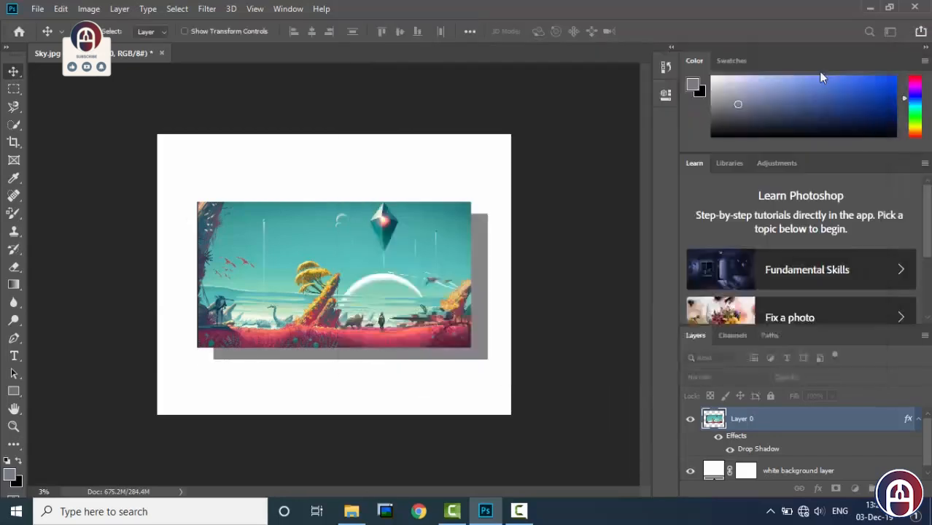